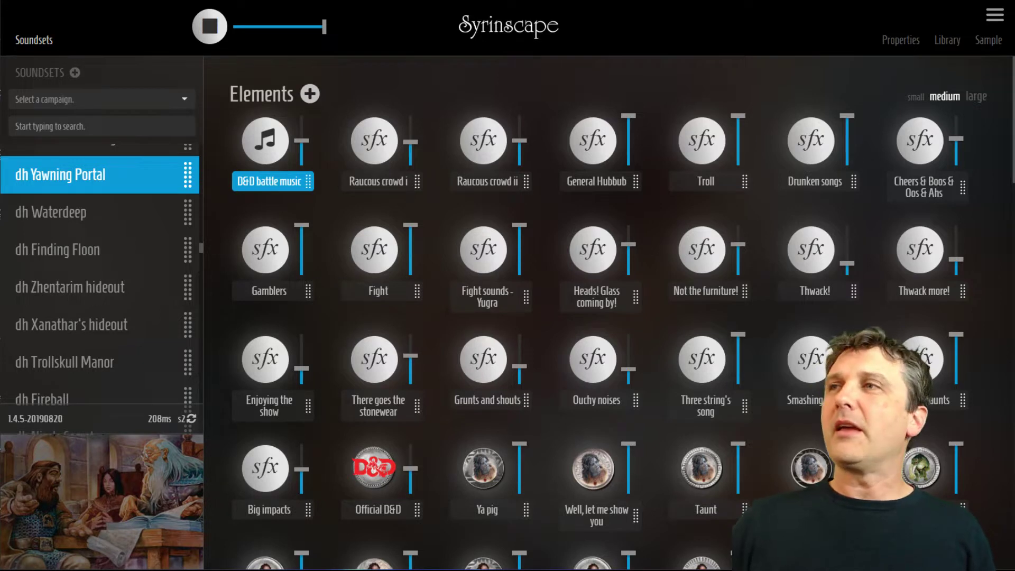
Play the Yawning Portal's Raucous drinking mood and set master volume to about 60%
{"action": "scroll", "coordinate": [125, 245], "scroll_direction": "up", "scroll_amount": 3}
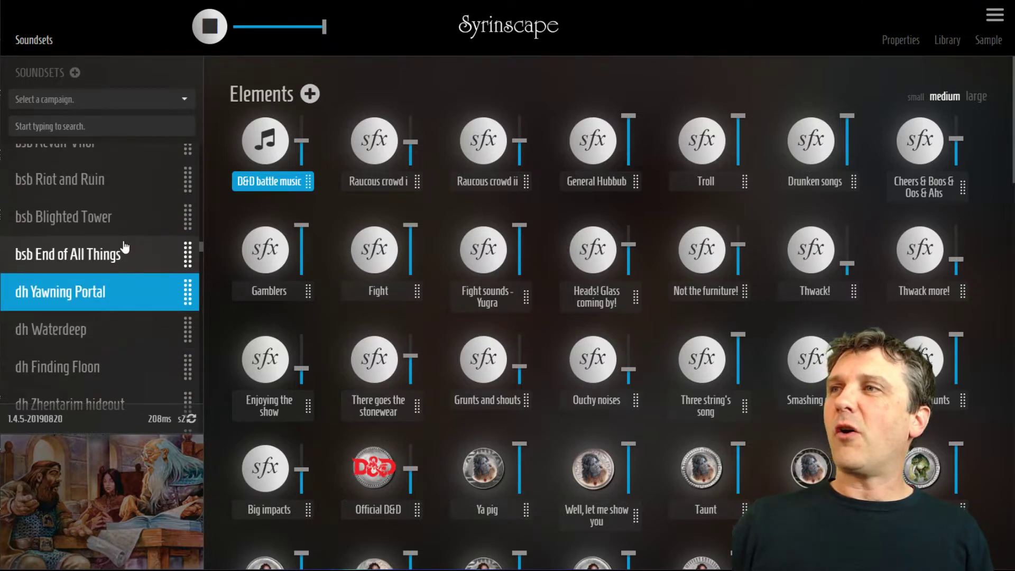
{"action": "scroll", "coordinate": [125, 245], "scroll_direction": "down", "scroll_amount": 1}
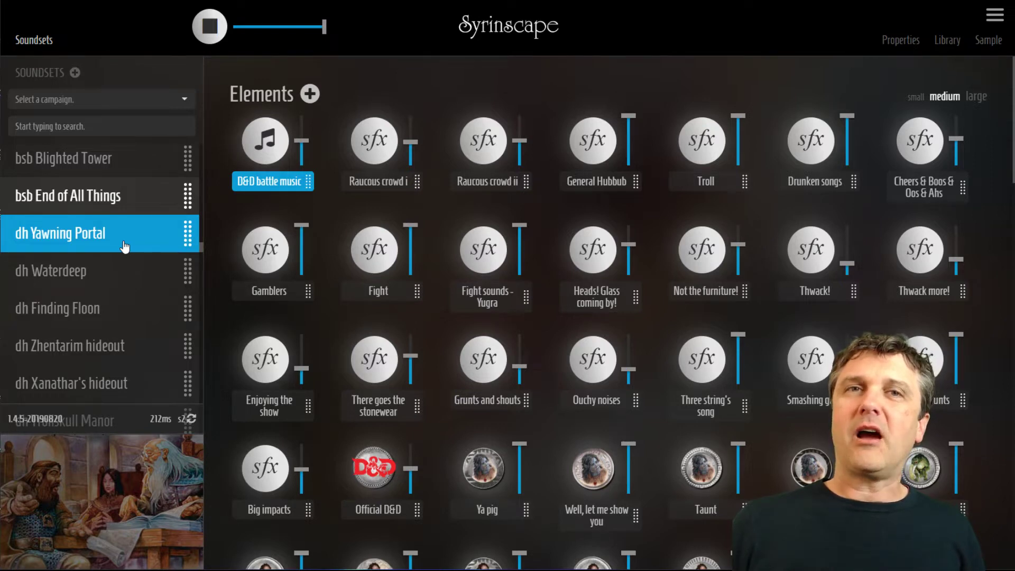
{"action": "left_click", "coordinate": [62, 239]}
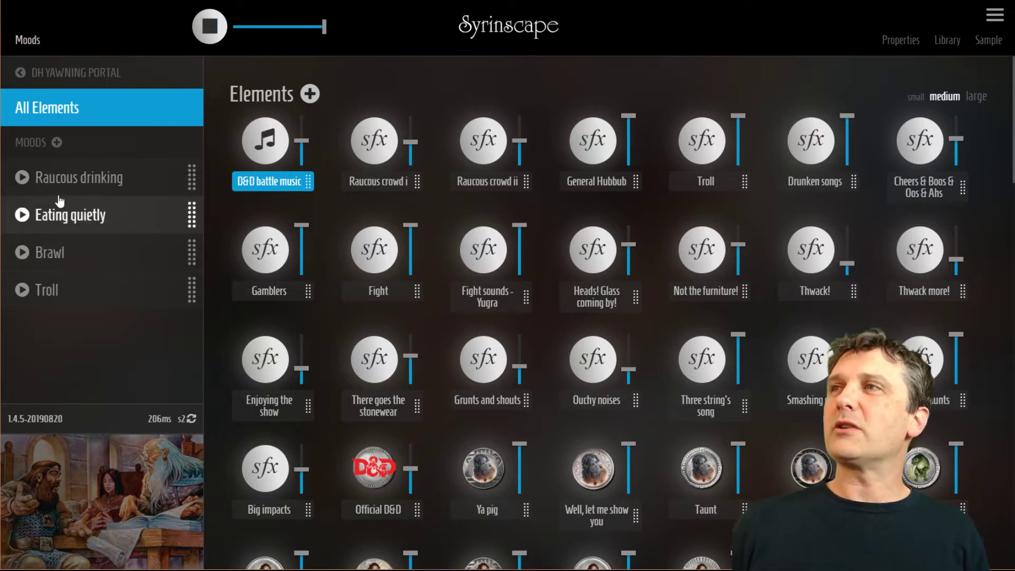
{"action": "left_click", "coordinate": [23, 179]}
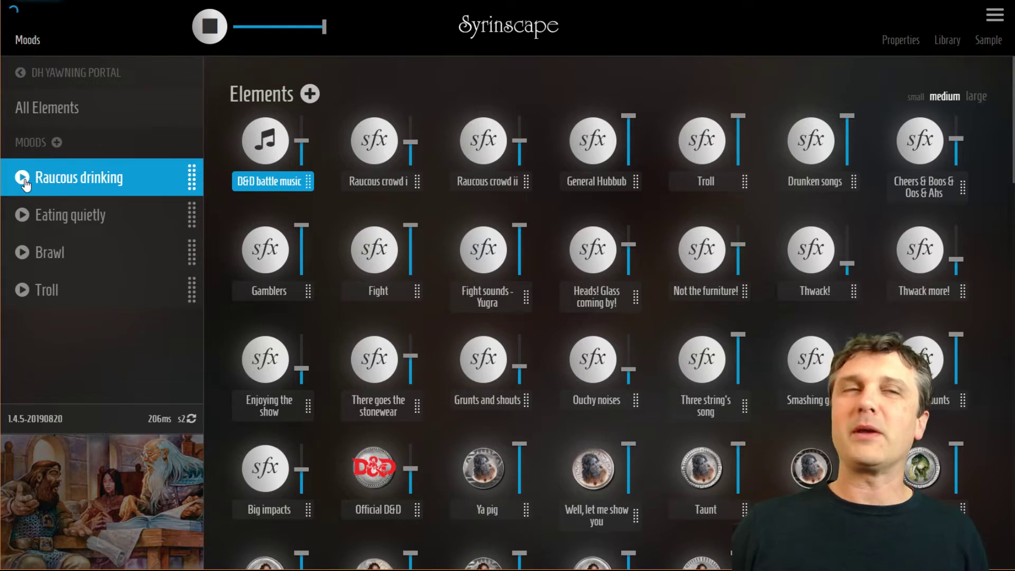
{"action": "left_click", "coordinate": [297, 28]}
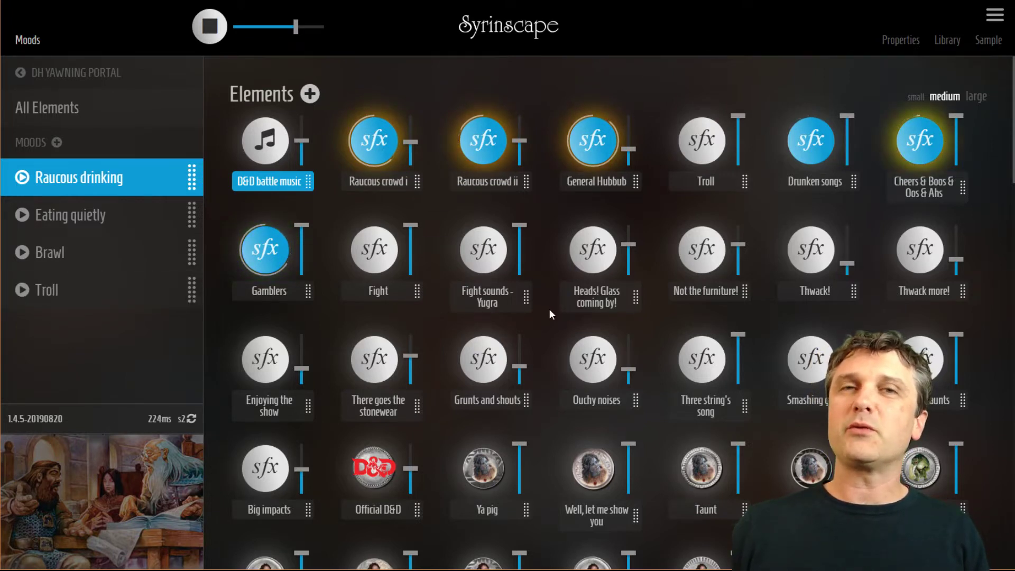
Switch playback from Raucous drinking to Eating quietly, then to the Brawl mood
{"action": "left_click", "coordinate": [23, 218]}
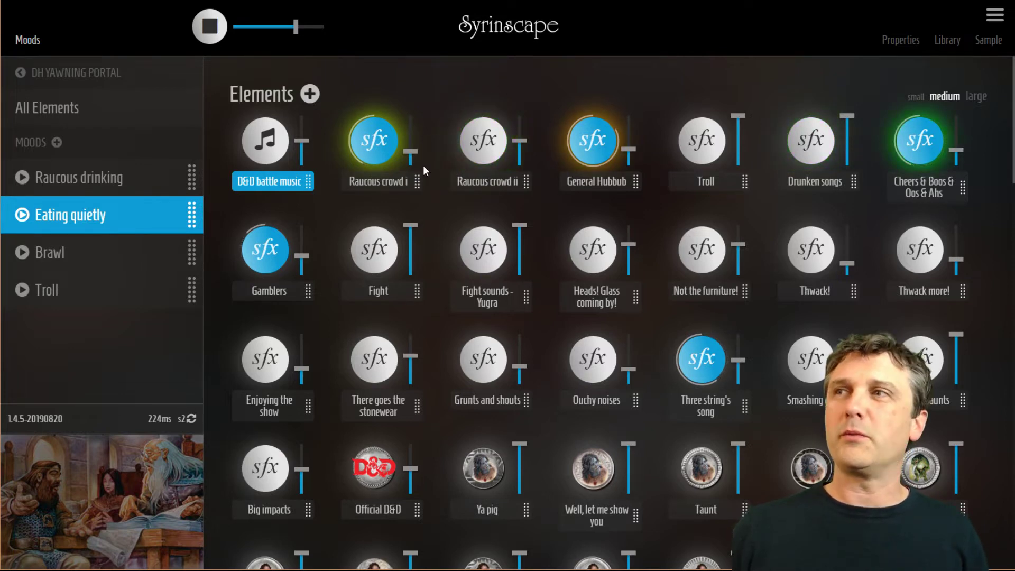
{"action": "left_click", "coordinate": [26, 253]}
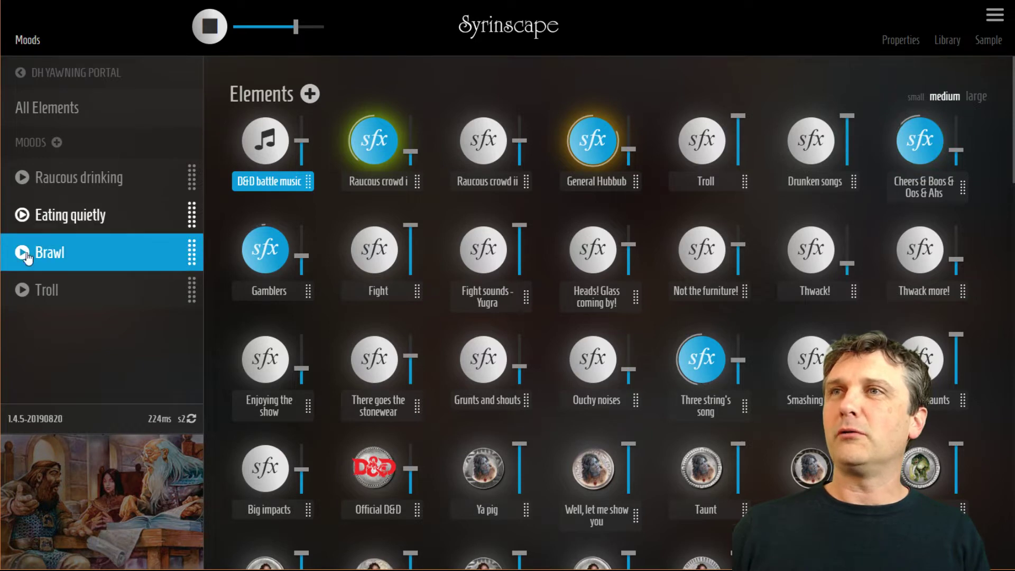
{"action": "scroll", "coordinate": [644, 347], "scroll_direction": "down", "scroll_amount": 1}
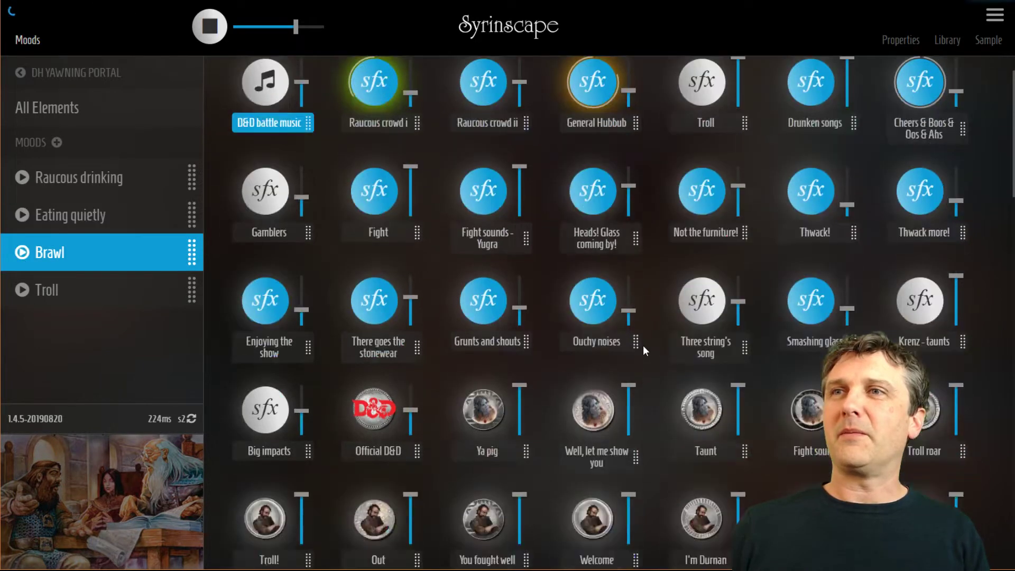
{"action": "scroll", "coordinate": [665, 303], "scroll_direction": "up", "scroll_amount": 1}
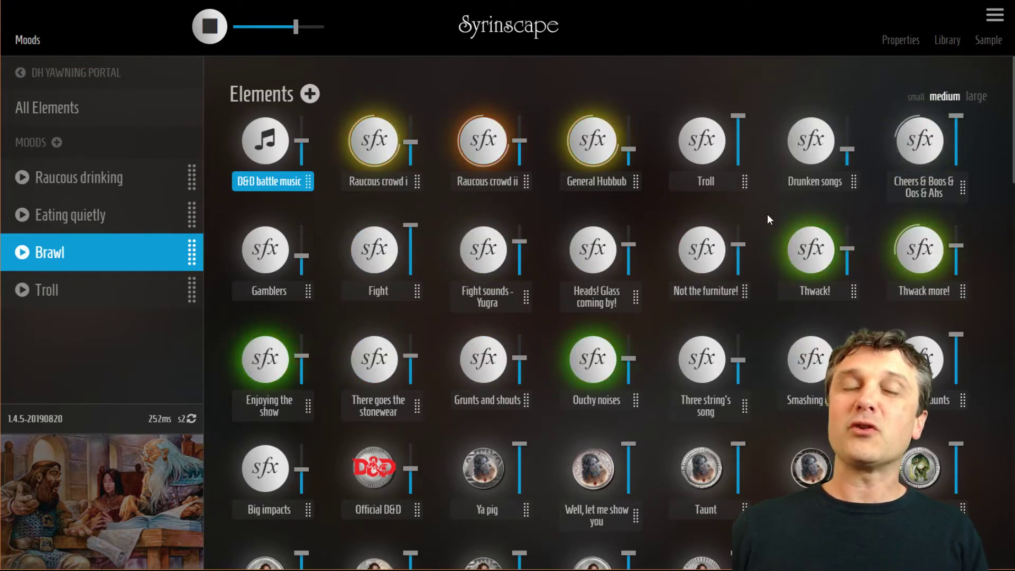
Show the Properties and Library panels and play D&D battle music at about 29% volume
{"action": "left_click", "coordinate": [901, 44]}
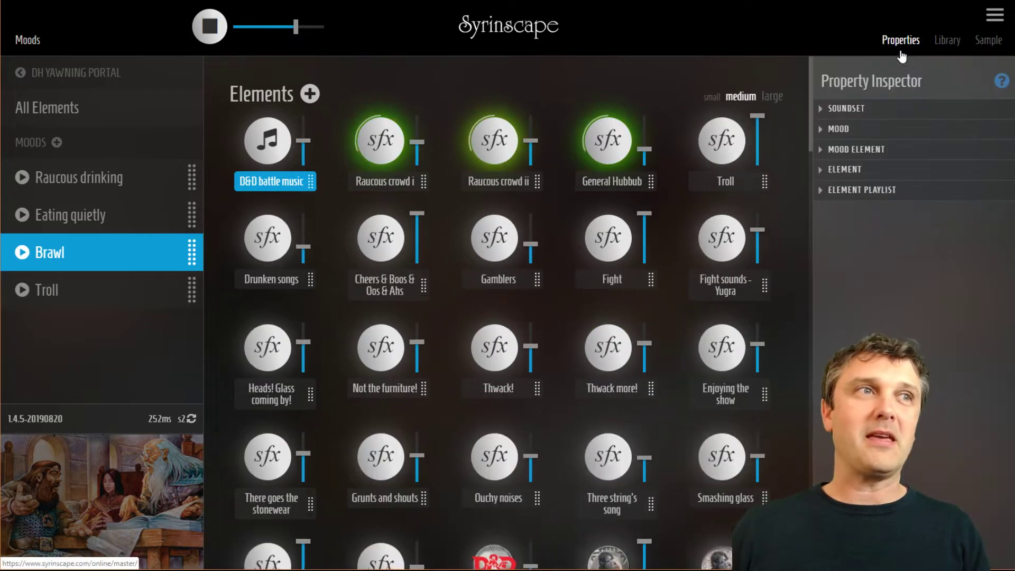
{"action": "left_click", "coordinate": [938, 47]}
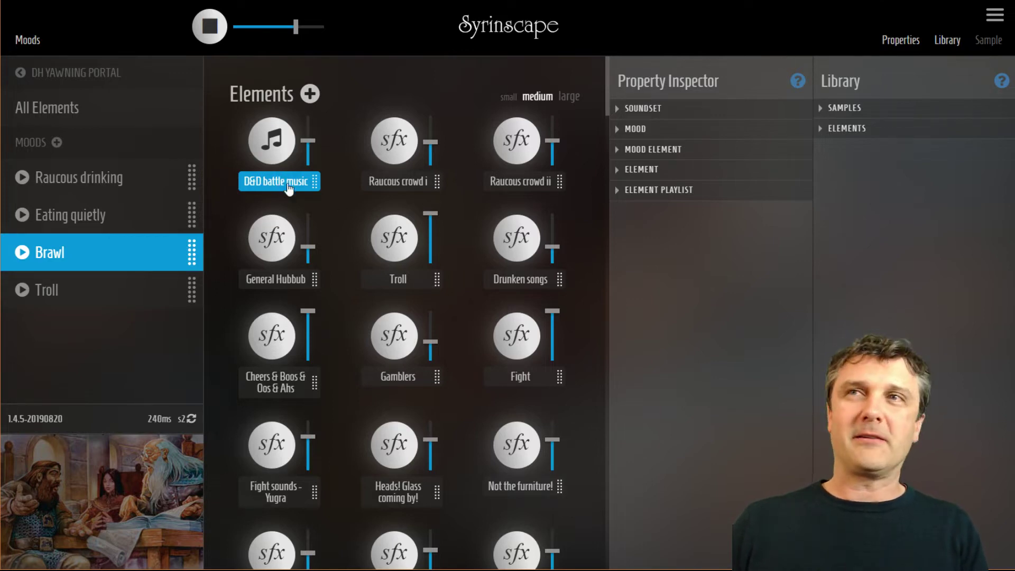
{"action": "left_click", "coordinate": [281, 143]}
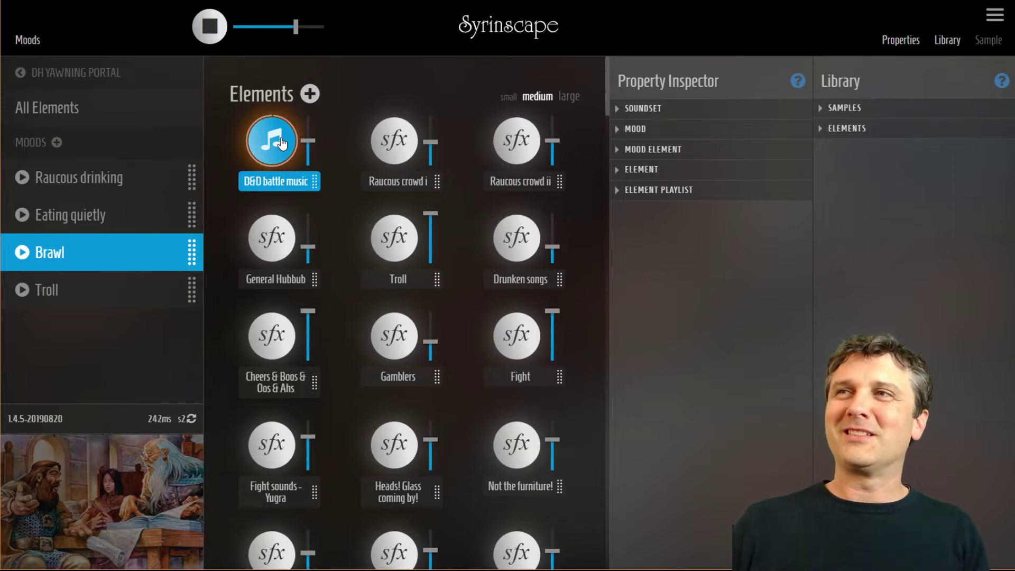
{"action": "left_click", "coordinate": [309, 154]}
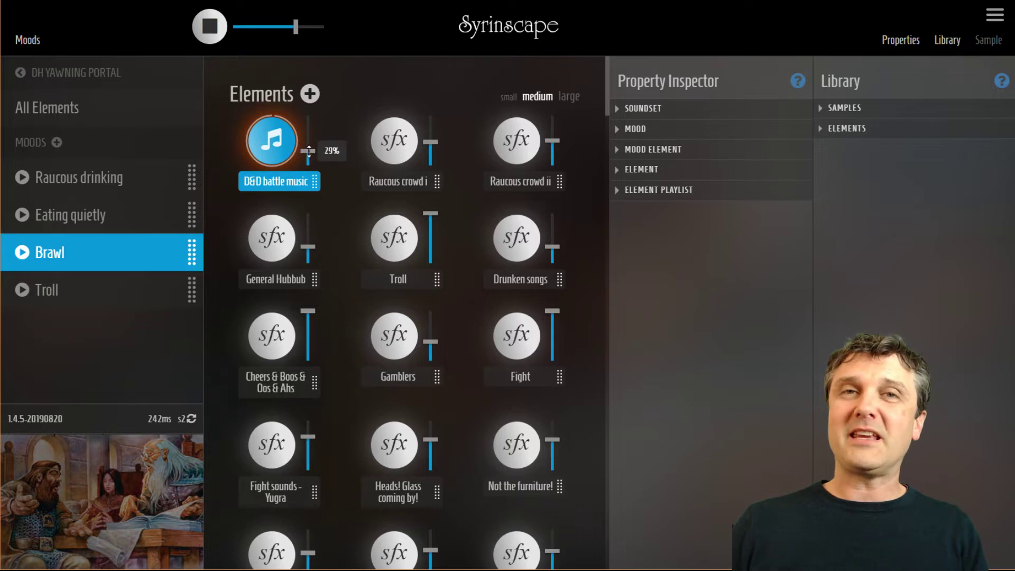
Review the D&D battle music element settings, then display its five-track playlist
{"action": "left_click", "coordinate": [618, 171]}
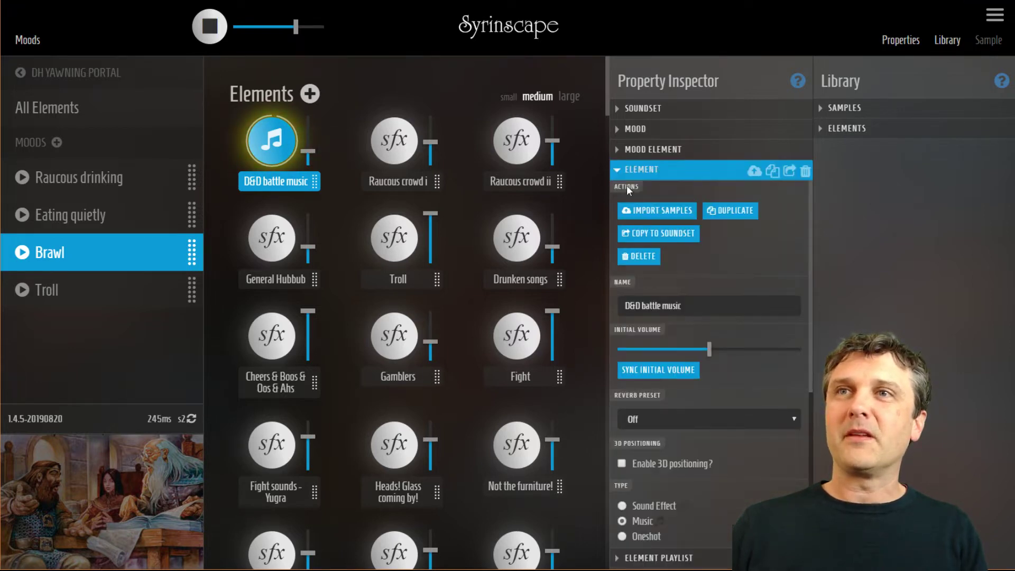
{"action": "scroll", "coordinate": [772, 350], "scroll_direction": "down", "scroll_amount": 5}
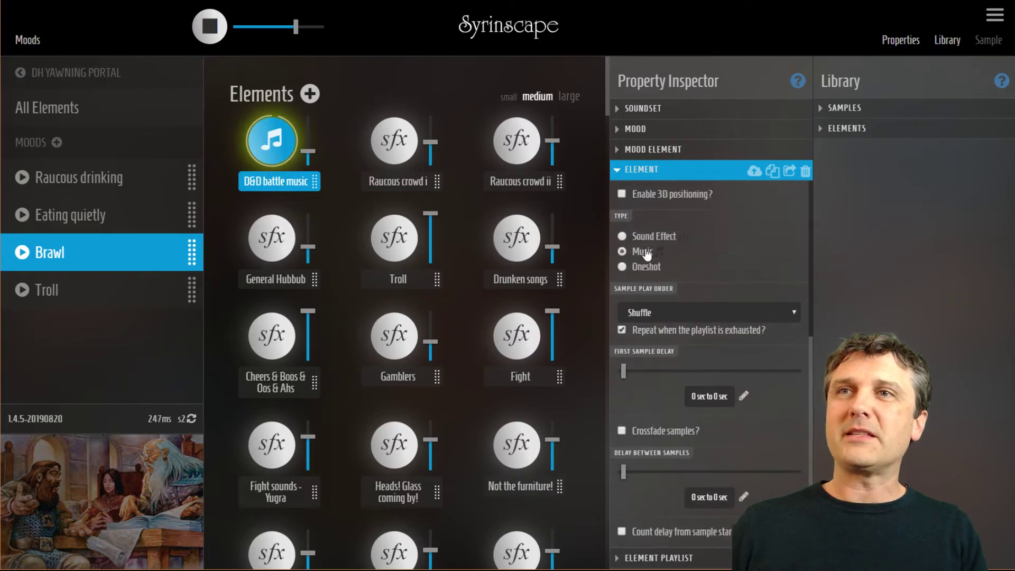
{"action": "scroll", "coordinate": [666, 256], "scroll_direction": "up", "scroll_amount": 2}
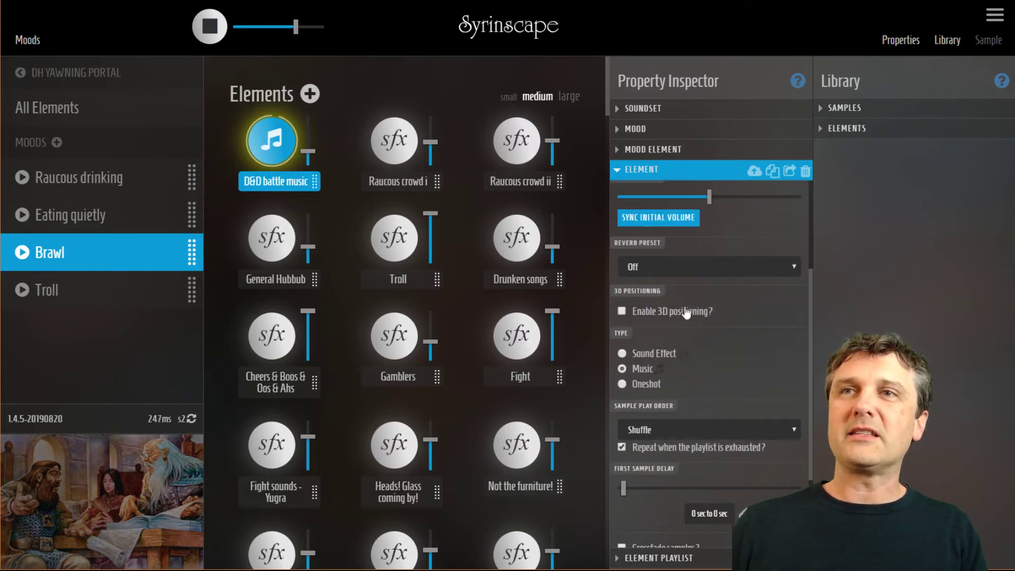
{"action": "scroll", "coordinate": [722, 343], "scroll_direction": "down", "scroll_amount": 2}
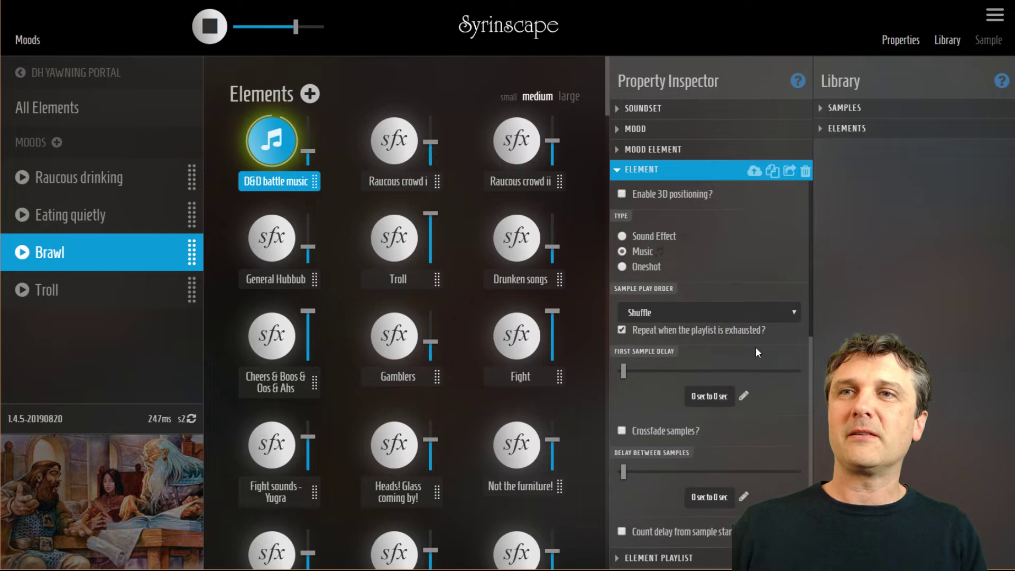
{"action": "left_click", "coordinate": [632, 172]}
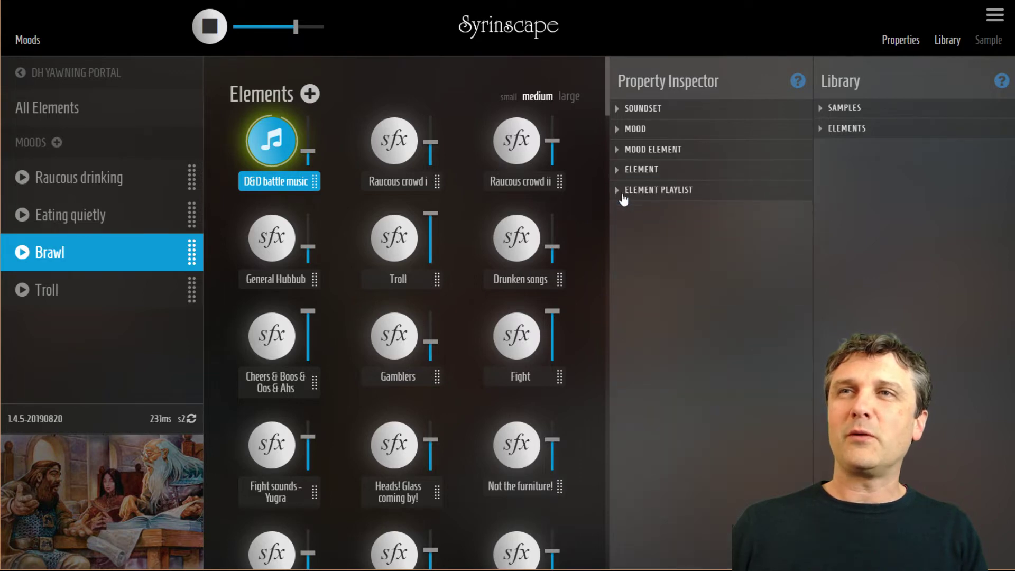
{"action": "left_click", "coordinate": [619, 193]}
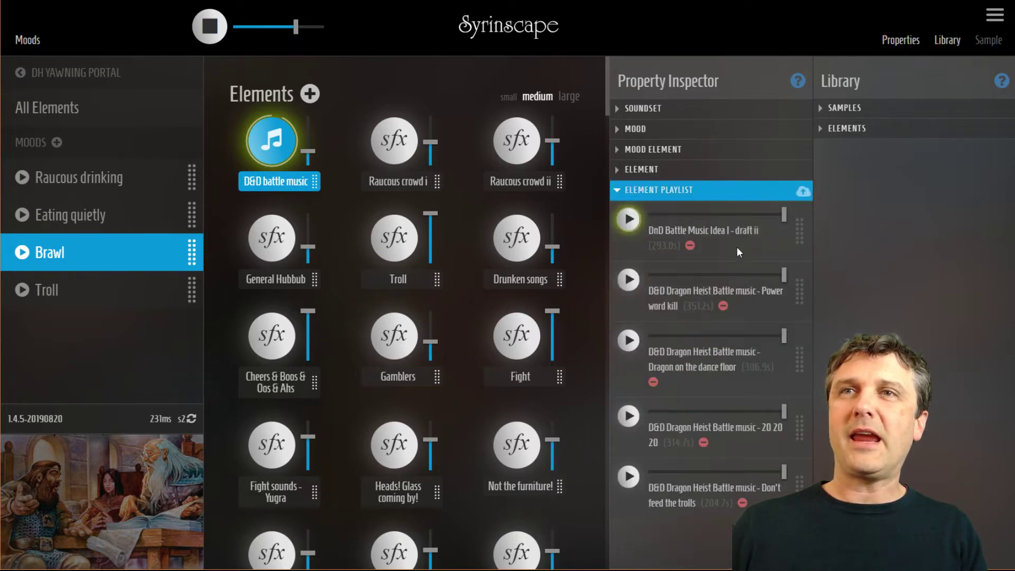
Inspect the draft ii, Power word kill and Dragon on the dance floor tracks in turn
{"action": "left_click", "coordinate": [768, 243]}
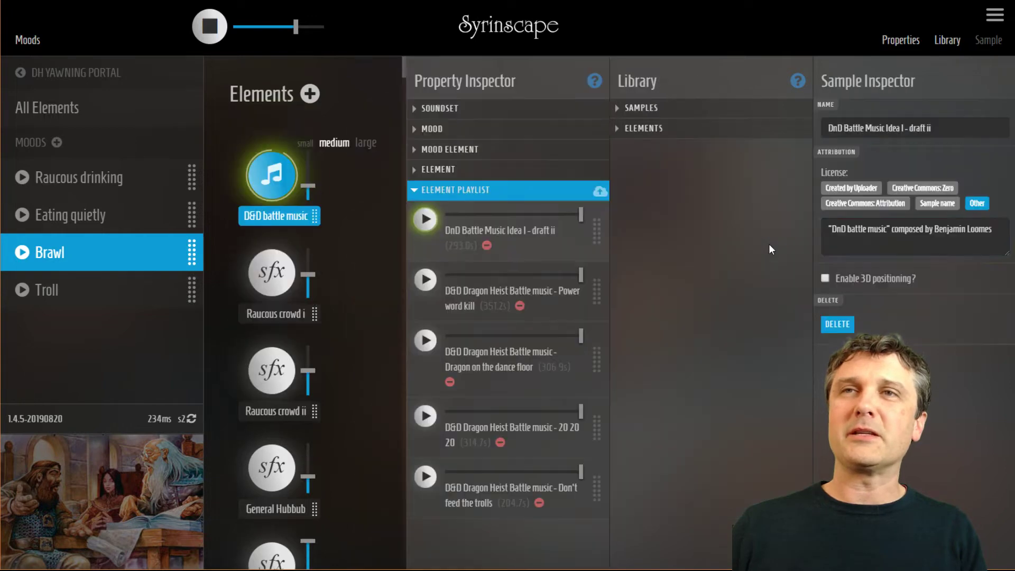
{"action": "left_click", "coordinate": [565, 310]}
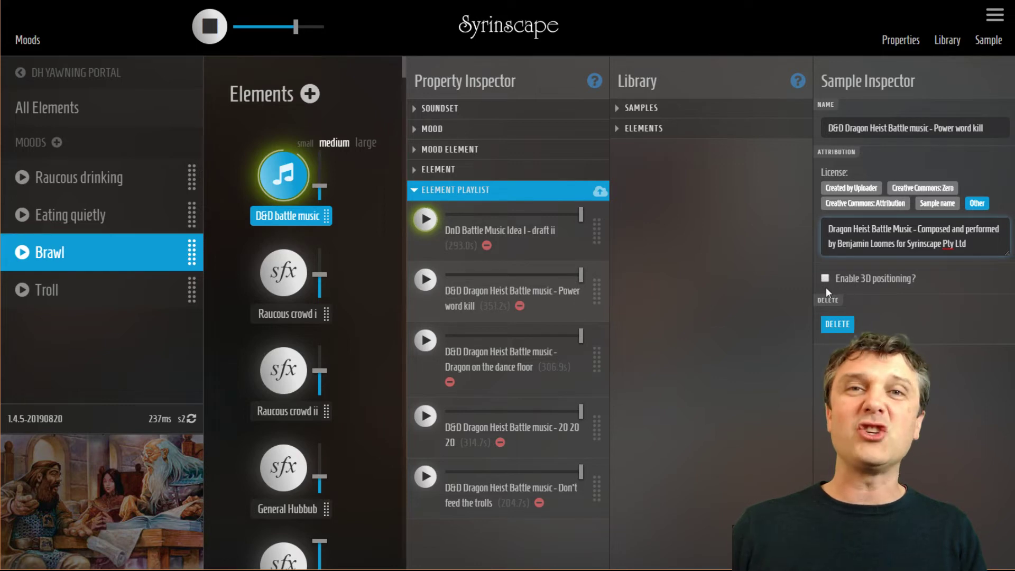
{"action": "left_click", "coordinate": [564, 393]}
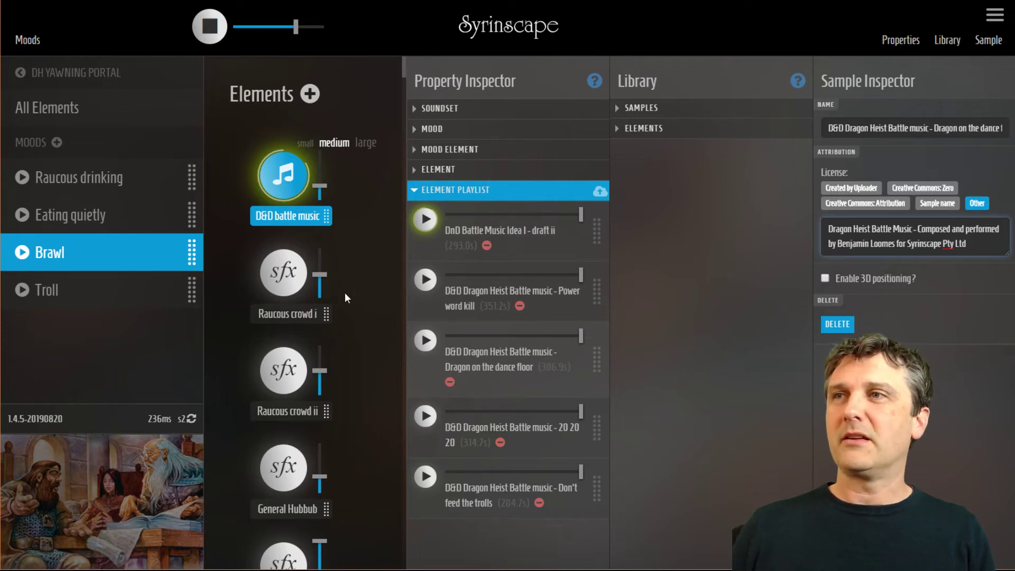
Select the Raucous crowd i element and raise its volume from 47% to 84%
{"action": "left_click", "coordinate": [302, 315]}
{"action": "left_click", "coordinate": [289, 192]}
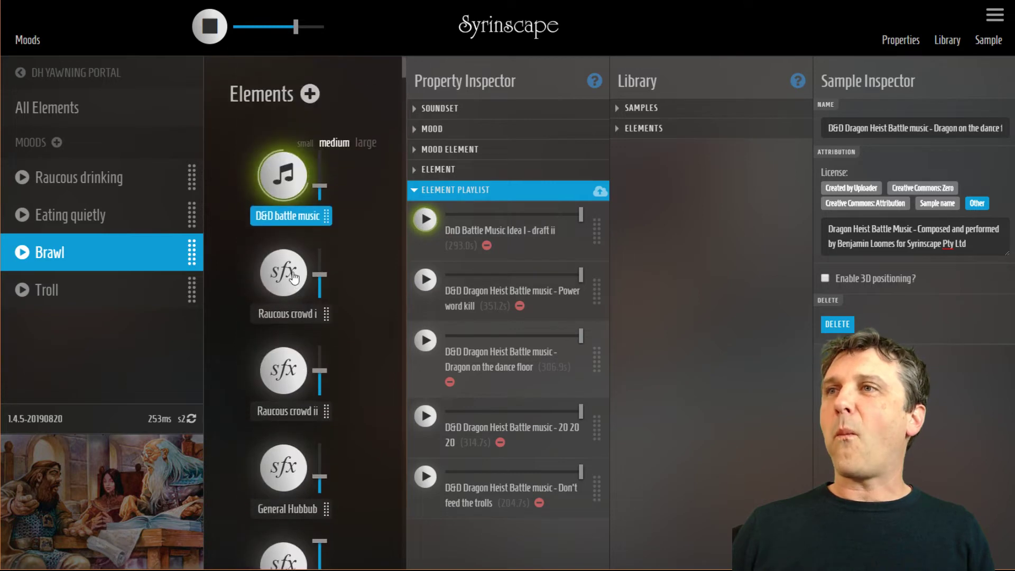
{"action": "left_click", "coordinate": [294, 278]}
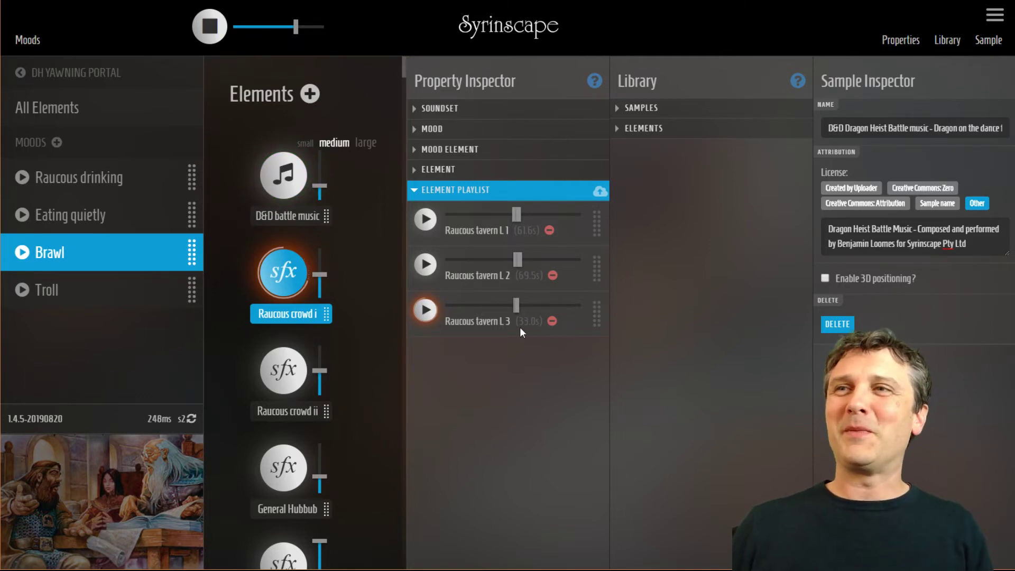
{"action": "mouse_move", "coordinate": [321, 276]}
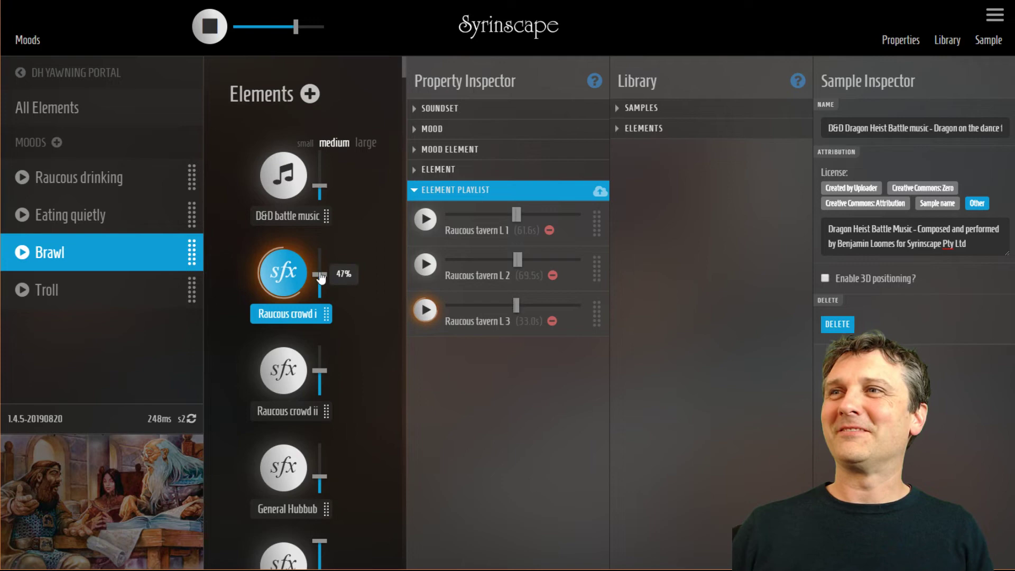
{"action": "left_click_drag", "start_coordinate": [320, 274], "coordinate": [326, 256]}
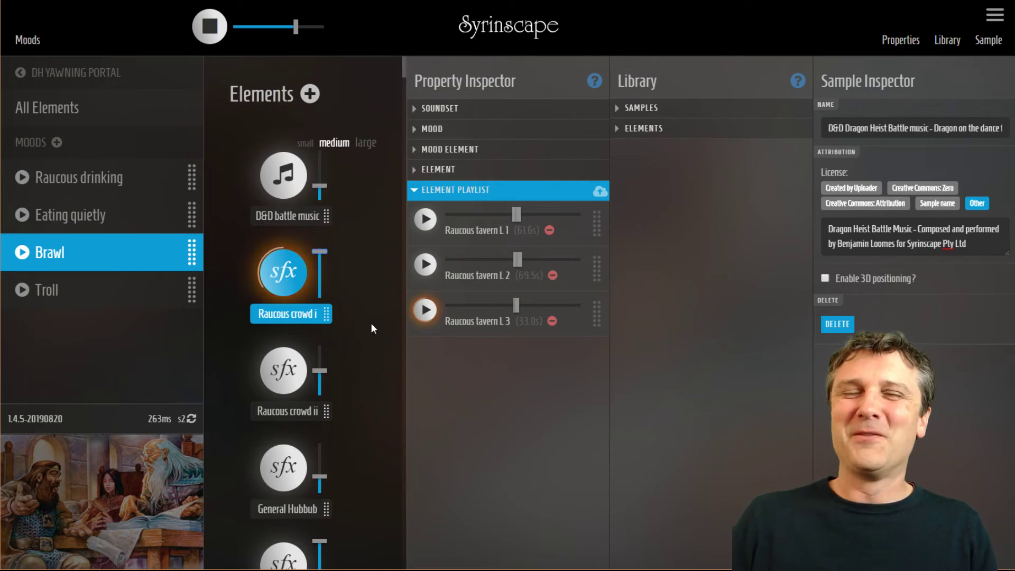
Review Raucous crowd i's 3D positioning and playback settings, then list its tavern samples
{"action": "left_click", "coordinate": [414, 170]}
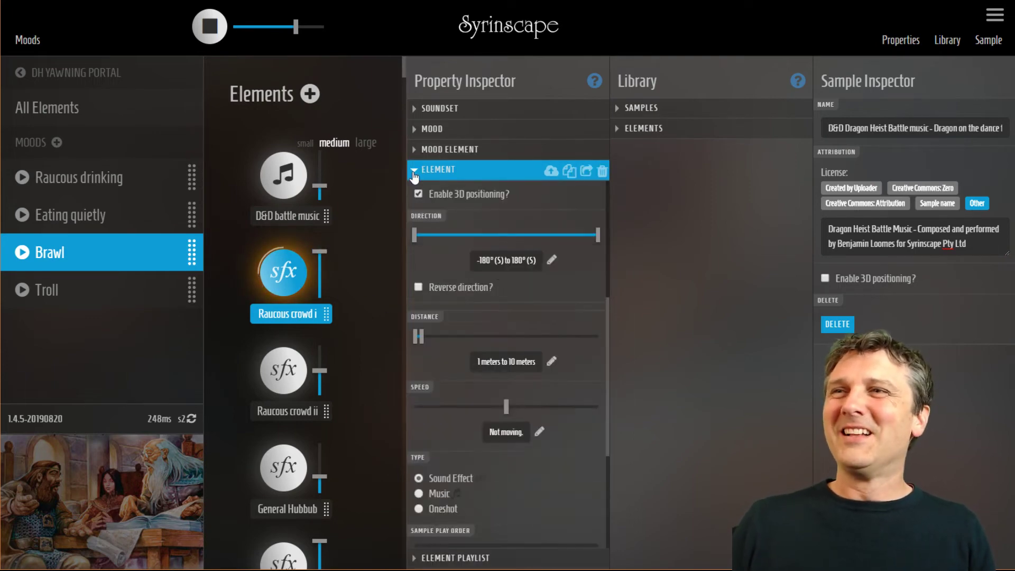
{"action": "scroll", "coordinate": [577, 396], "scroll_direction": "down", "scroll_amount": 4}
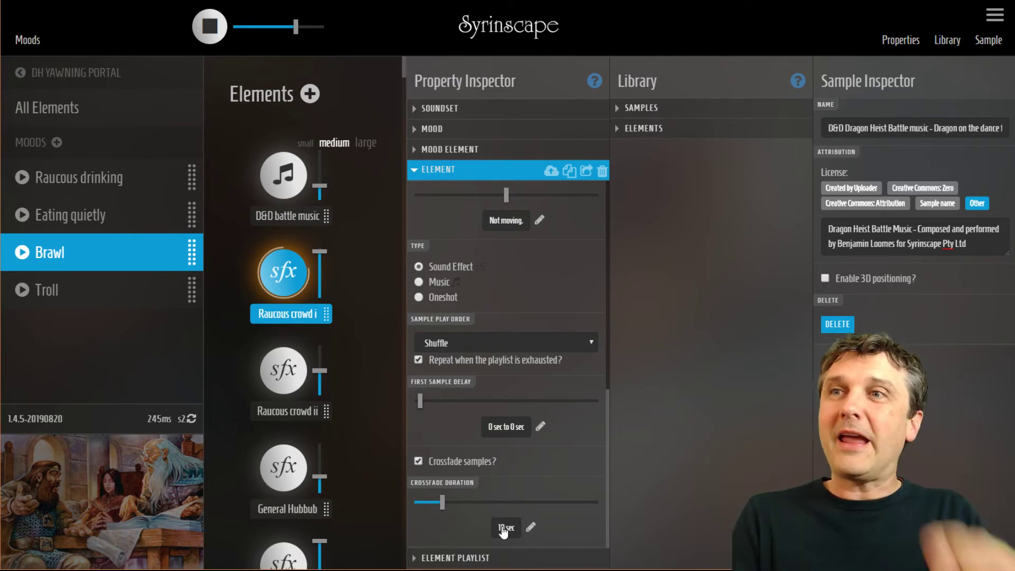
{"action": "left_click", "coordinate": [427, 170]}
{"action": "left_click", "coordinate": [417, 190]}
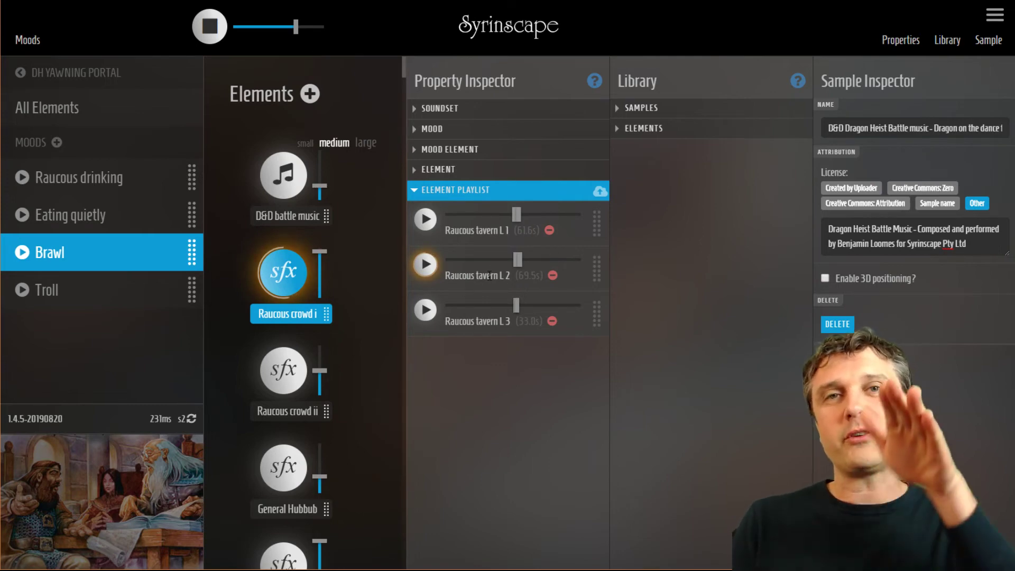
Scroll up and down through the Brawl mood's Elements column
{"action": "scroll", "coordinate": [317, 365], "scroll_direction": "down", "scroll_amount": 20}
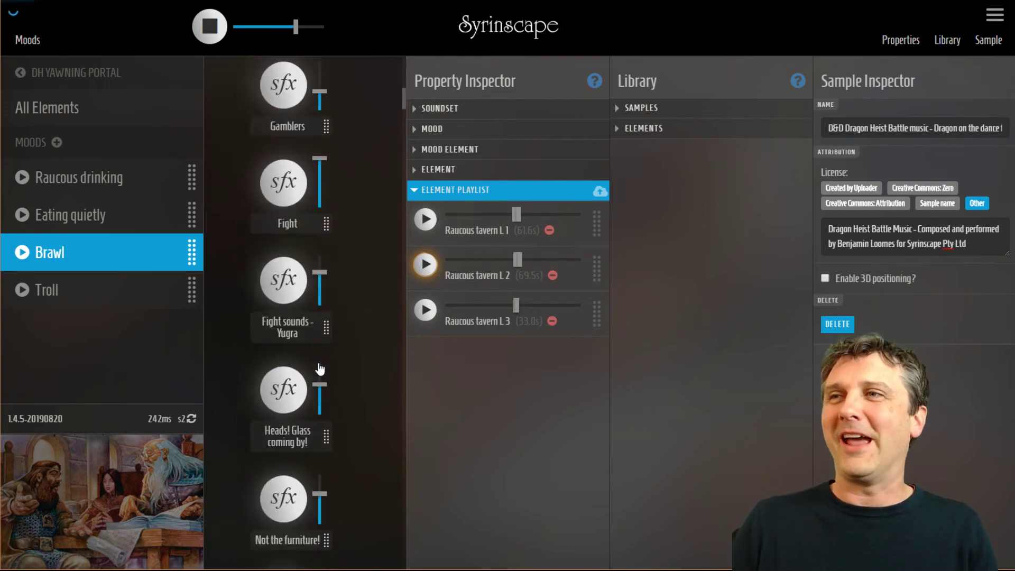
{"action": "scroll", "coordinate": [318, 370], "scroll_direction": "down", "scroll_amount": 5}
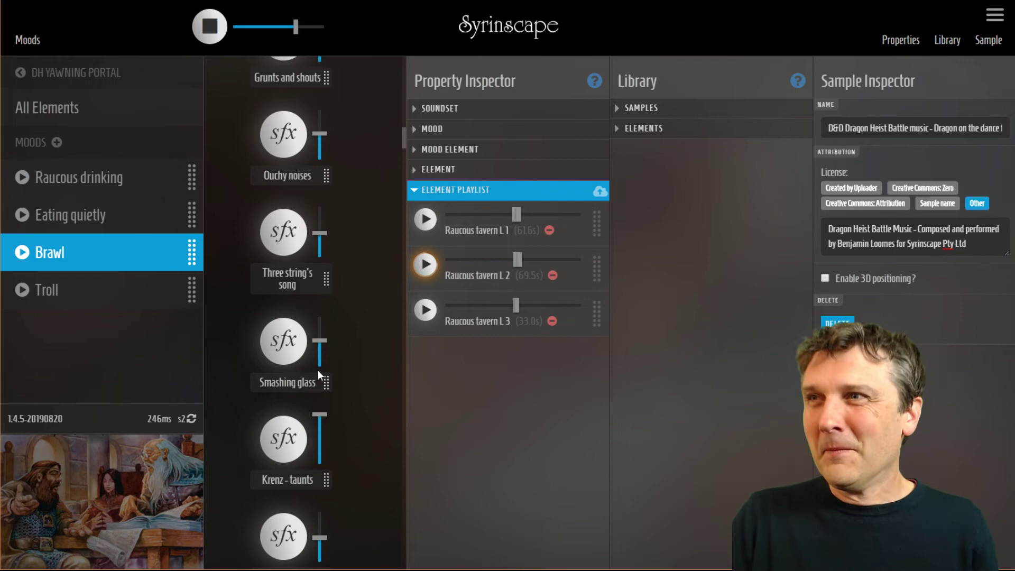
{"action": "scroll", "coordinate": [312, 353], "scroll_direction": "up", "scroll_amount": 15}
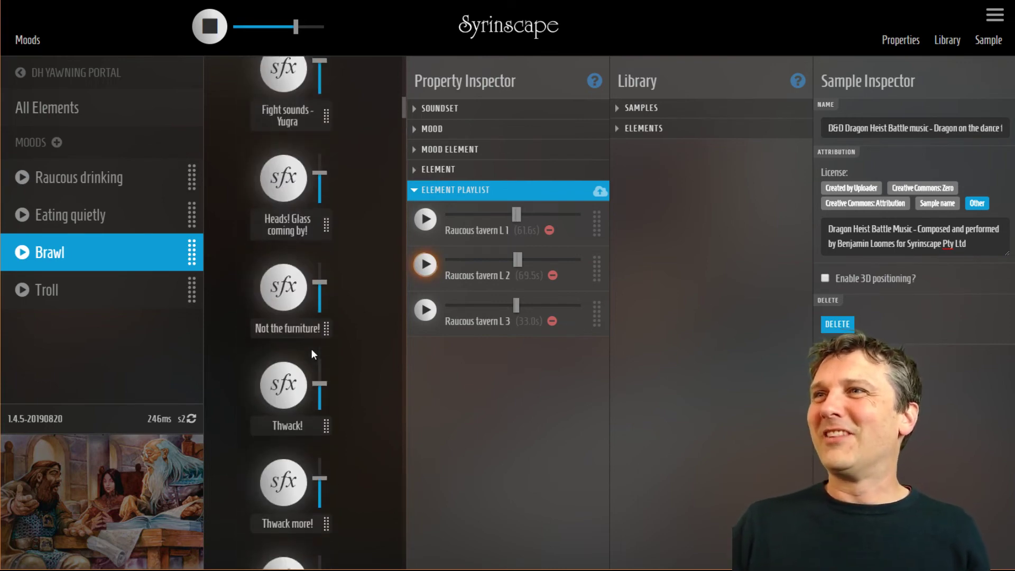
{"action": "scroll", "coordinate": [312, 354], "scroll_direction": "up", "scroll_amount": 2}
{"action": "scroll", "coordinate": [312, 353], "scroll_direction": "down", "scroll_amount": 9}
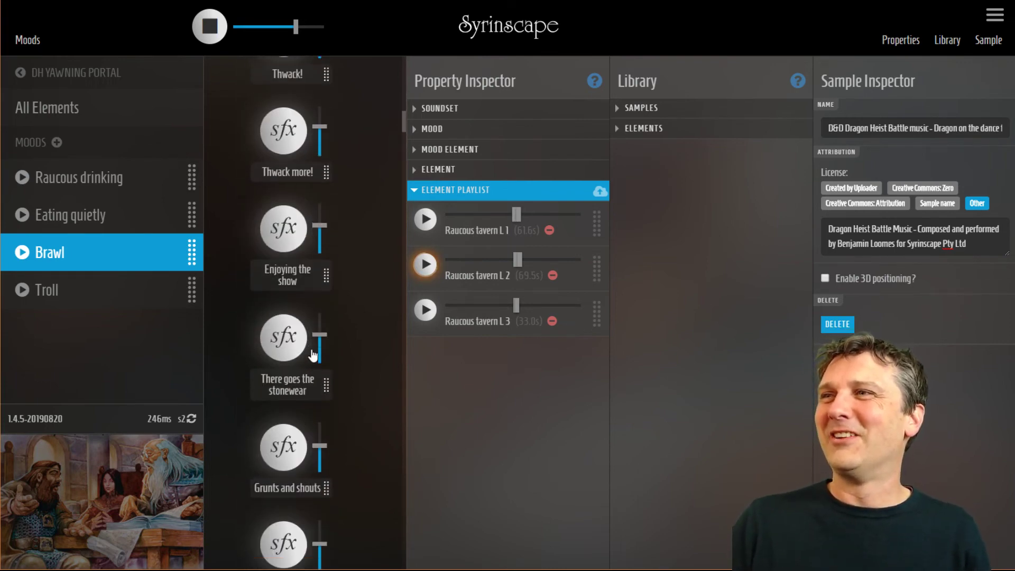
{"action": "scroll", "coordinate": [312, 354], "scroll_direction": "up", "scroll_amount": 10}
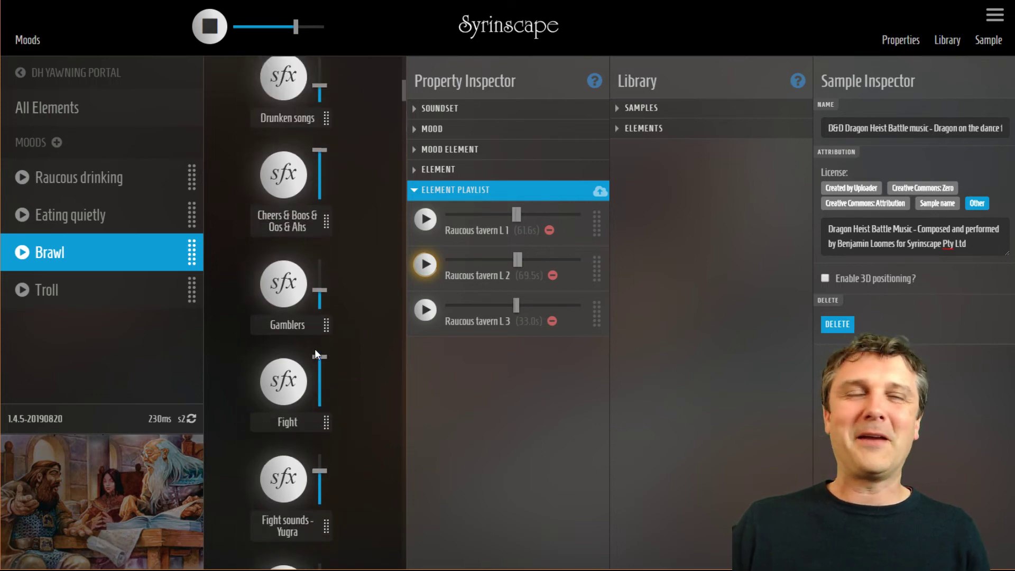
{"action": "scroll", "coordinate": [323, 352], "scroll_direction": "down", "scroll_amount": 8}
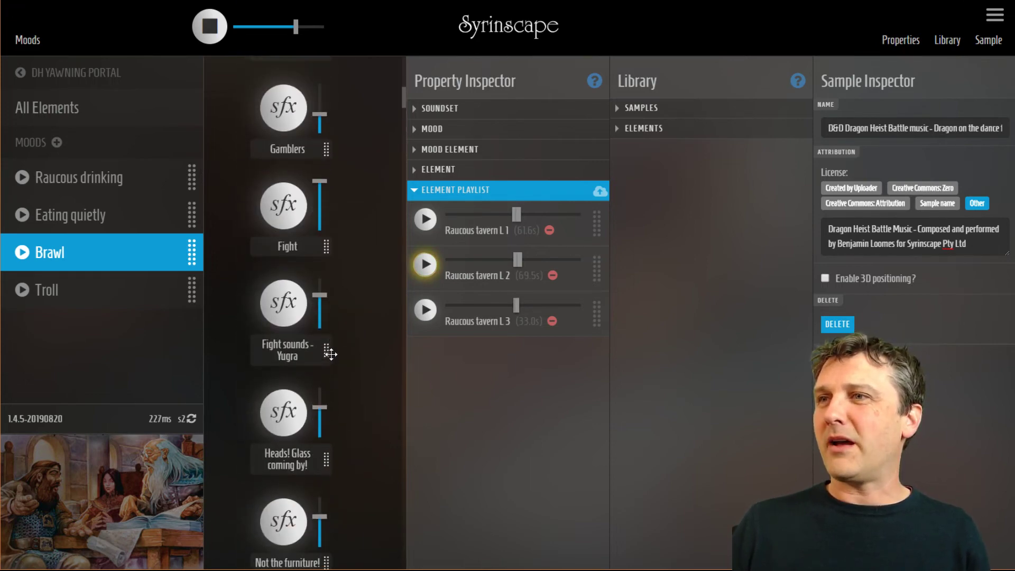
Play the Fight element, review its shuffle and 10–20 sec delay settings, and lower master volume
{"action": "left_click", "coordinate": [285, 249]}
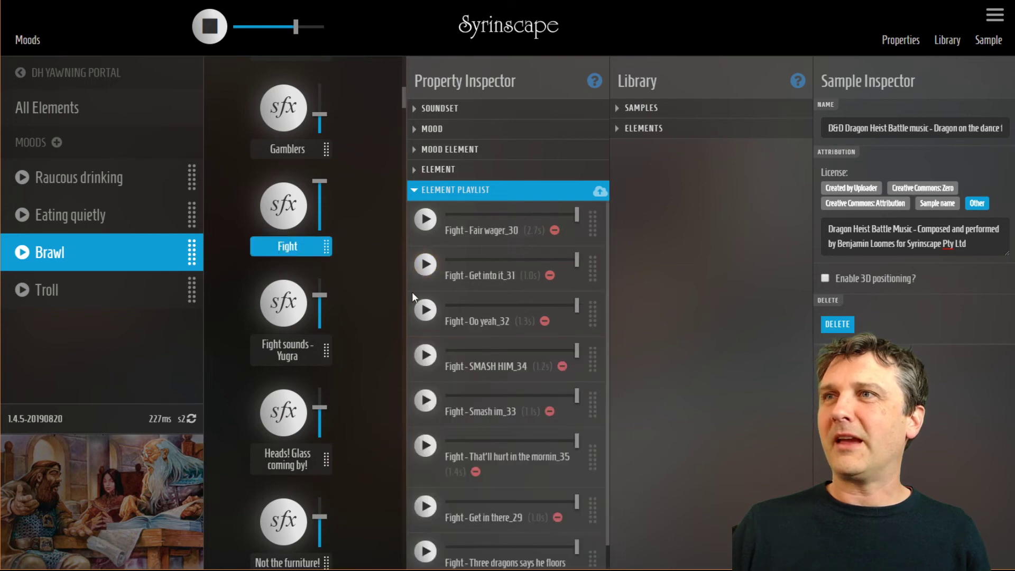
{"action": "left_click", "coordinate": [288, 212]}
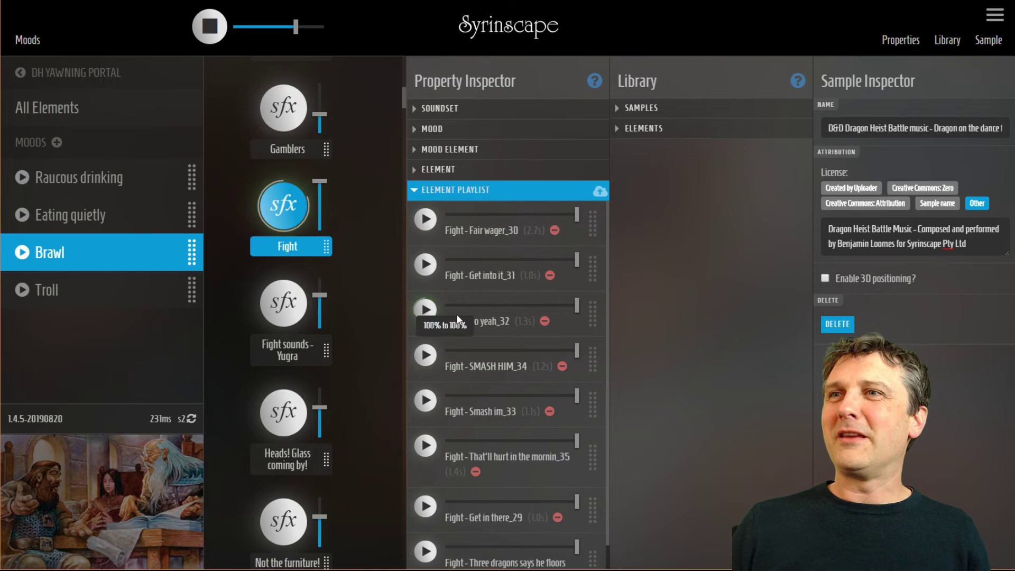
{"action": "left_click", "coordinate": [417, 171]}
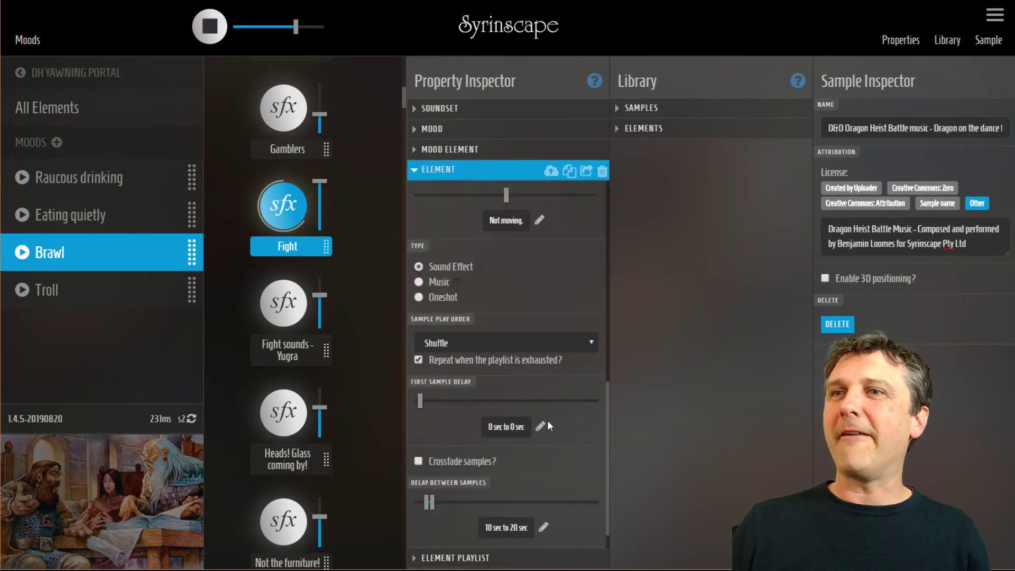
{"action": "scroll", "coordinate": [589, 470], "scroll_direction": "down", "scroll_amount": 1}
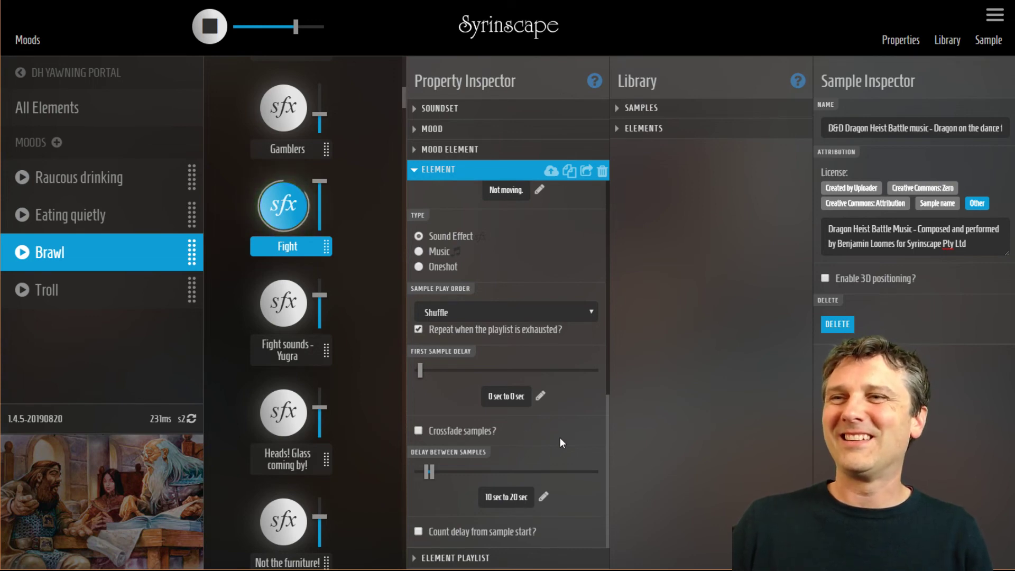
{"action": "scroll", "coordinate": [561, 436], "scroll_direction": "up", "scroll_amount": 3}
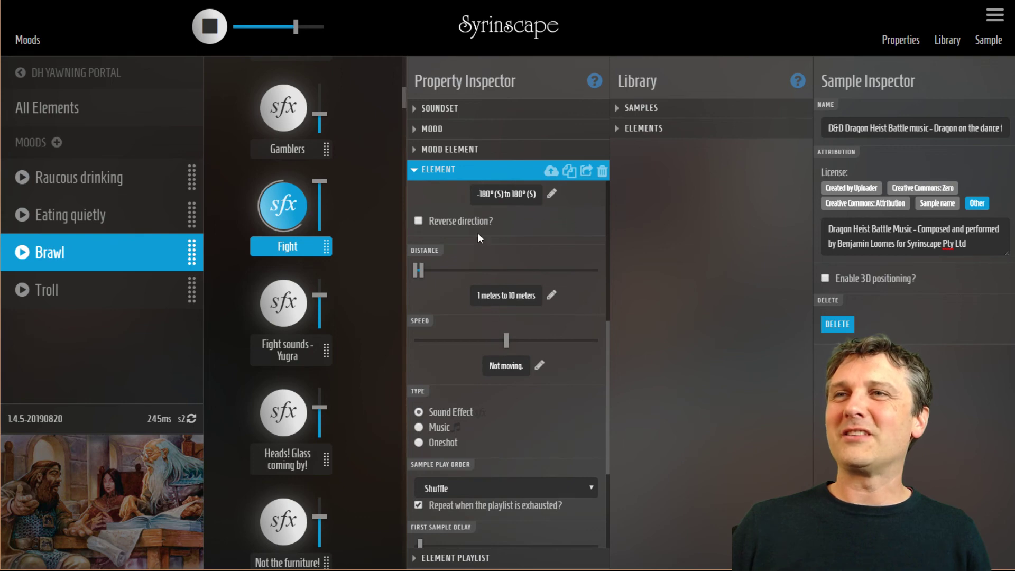
{"action": "scroll", "coordinate": [480, 238], "scroll_direction": "up", "scroll_amount": 2}
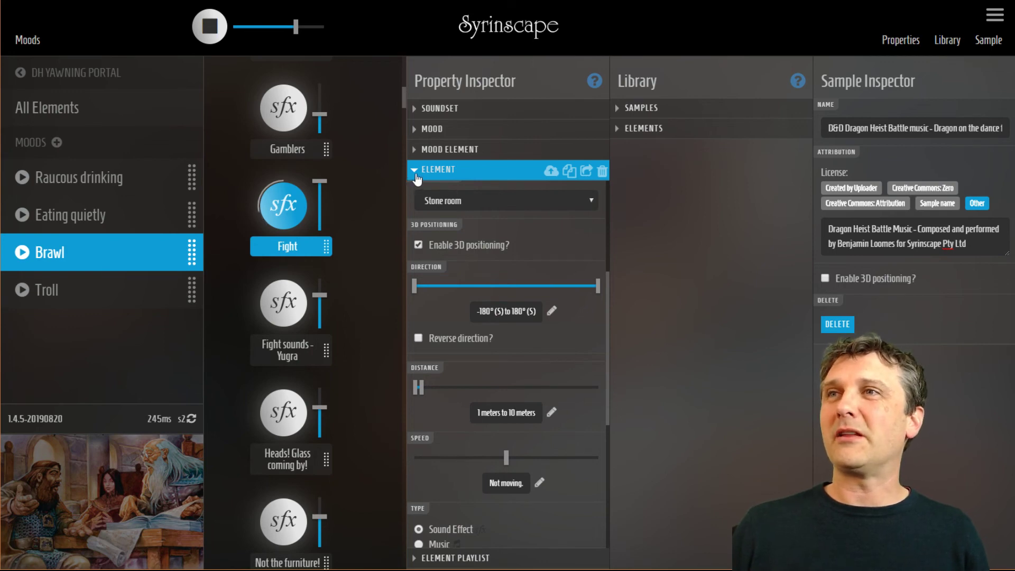
{"action": "left_click_drag", "start_coordinate": [295, 26], "coordinate": [308, 26]}
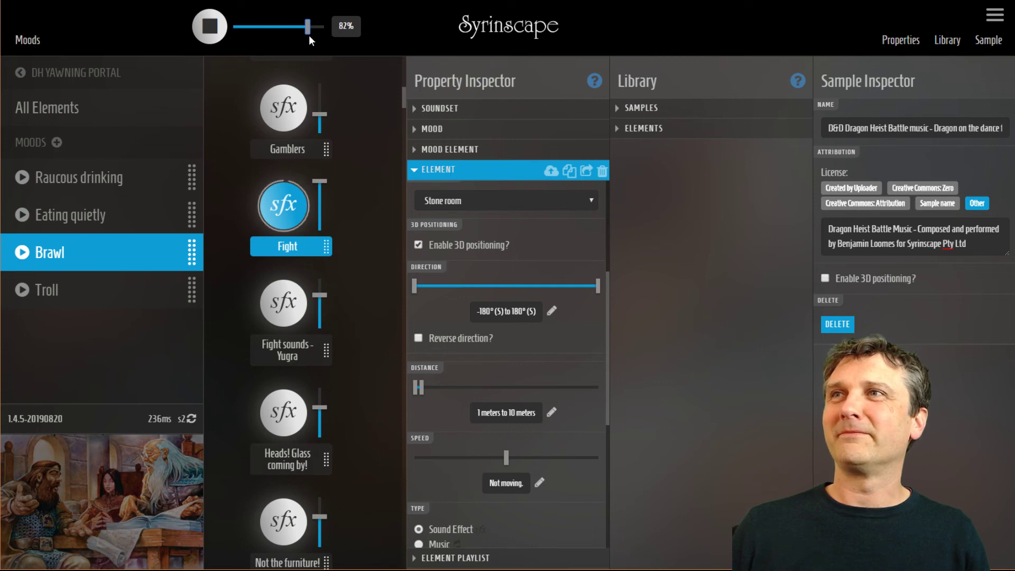
{"action": "left_click_drag", "start_coordinate": [307, 28], "coordinate": [282, 27]}
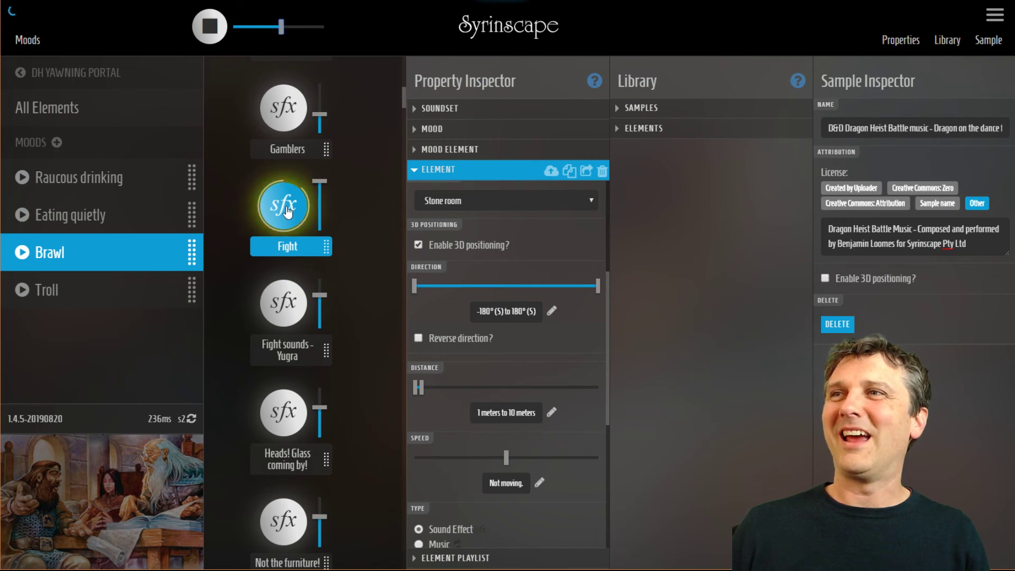
Inspect the Troll roar oneshot's 2–5 meter distance settings and fire it
{"action": "scroll", "coordinate": [288, 397], "scroll_direction": "down", "scroll_amount": 20}
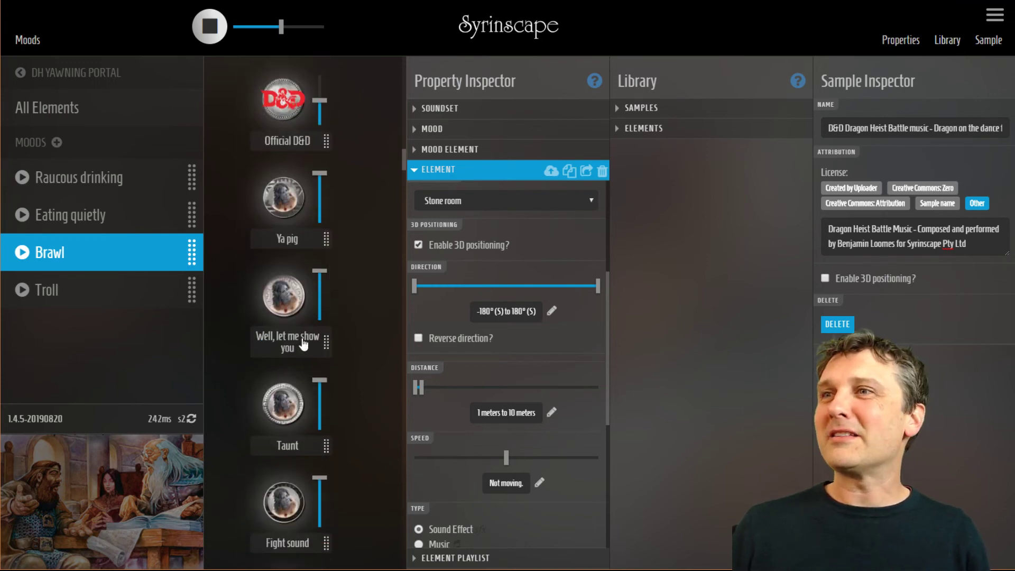
{"action": "scroll", "coordinate": [304, 341], "scroll_direction": "down", "scroll_amount": 8}
{"action": "scroll", "coordinate": [310, 345], "scroll_direction": "up", "scroll_amount": 2}
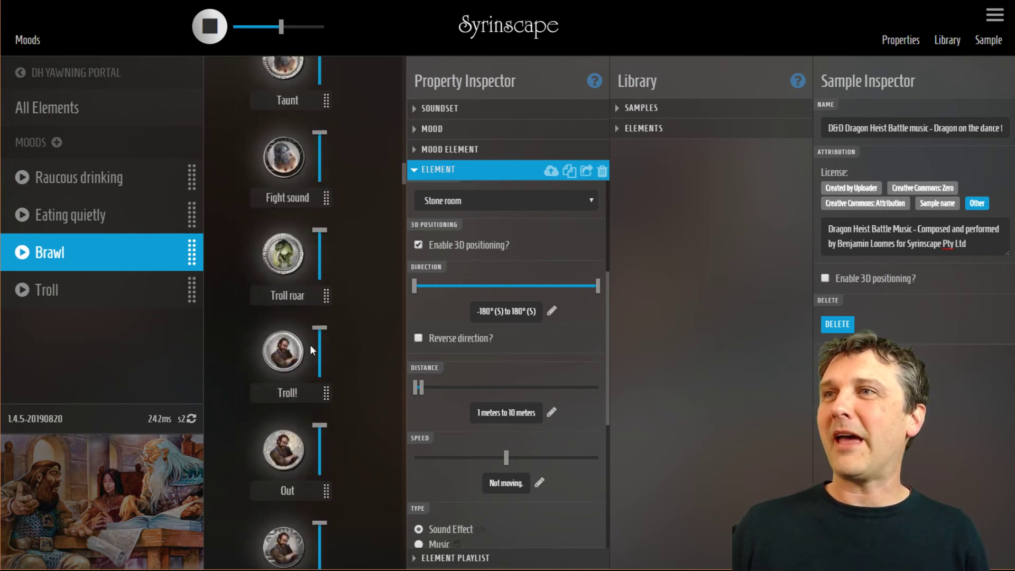
{"action": "left_click", "coordinate": [294, 298]}
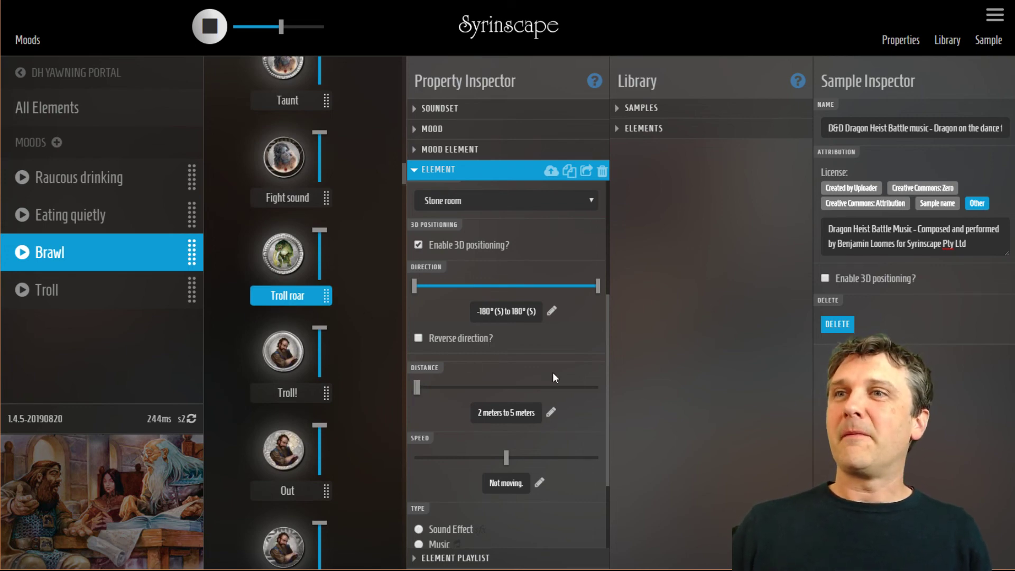
{"action": "scroll", "coordinate": [553, 373], "scroll_direction": "down", "scroll_amount": 2}
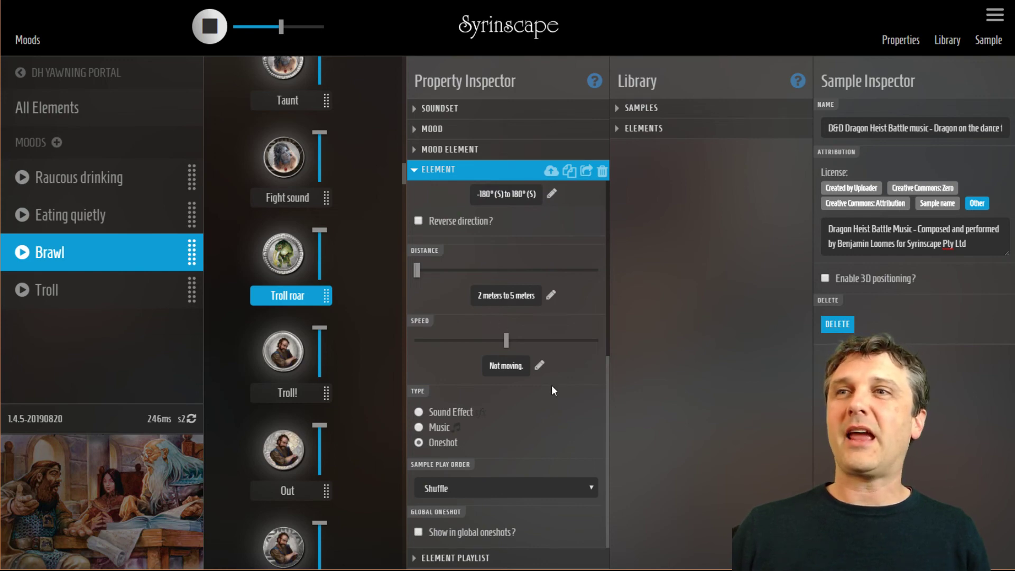
{"action": "scroll", "coordinate": [540, 407], "scroll_direction": "up", "scroll_amount": 2}
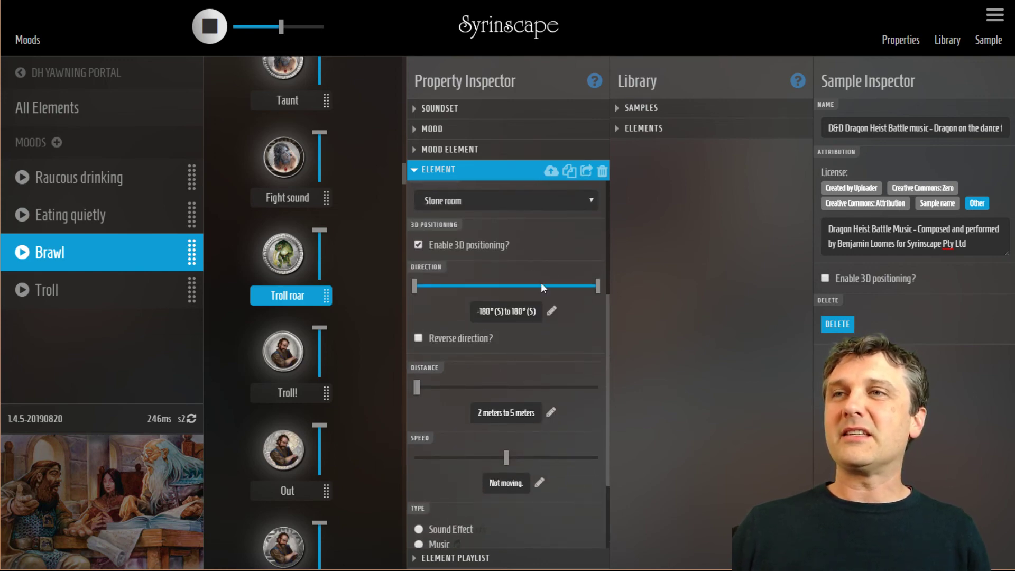
{"action": "scroll", "coordinate": [518, 376], "scroll_direction": "down", "scroll_amount": 2}
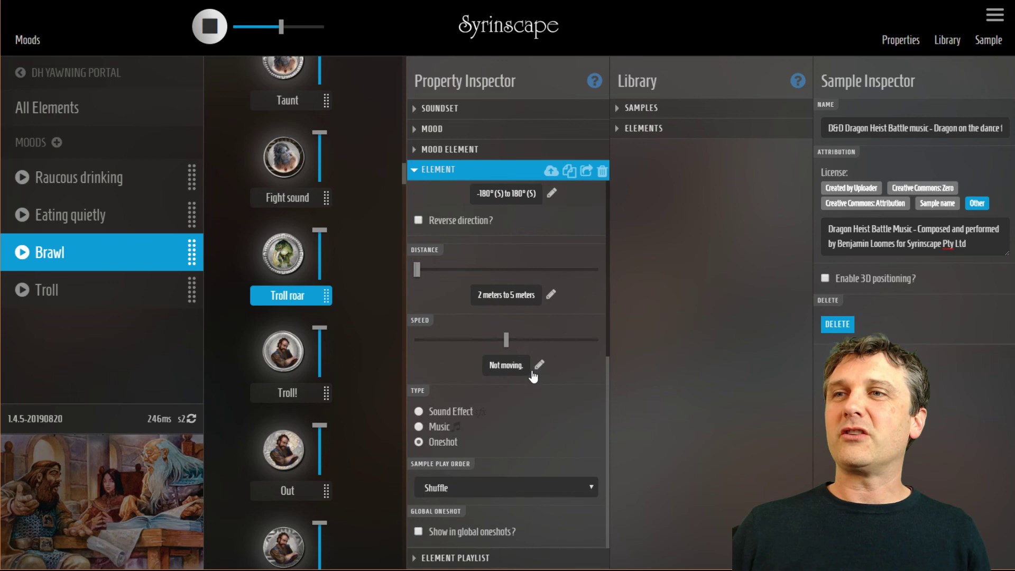
{"action": "left_click", "coordinate": [288, 257]}
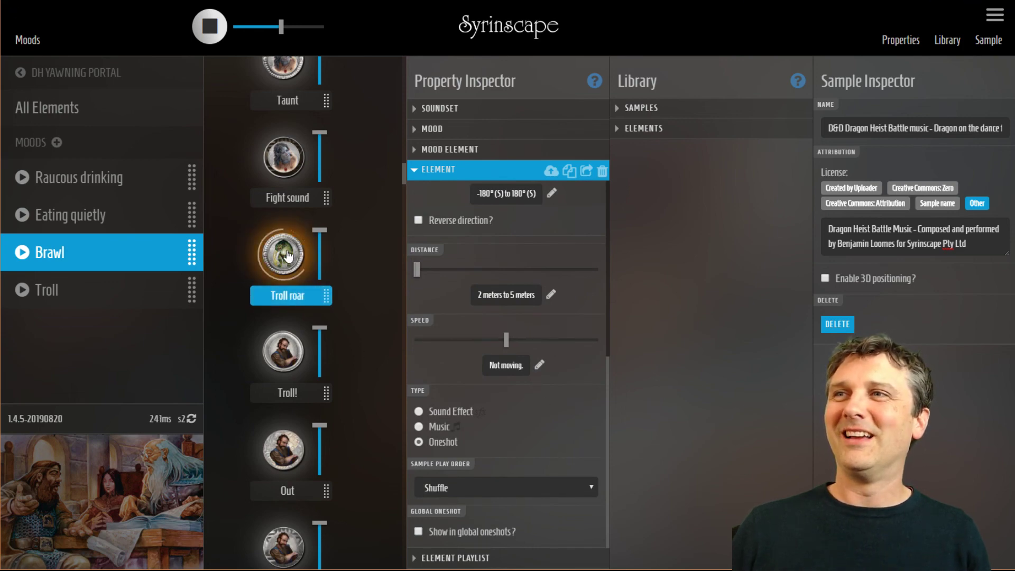
Raise the master volume to 100%
{"action": "left_click_drag", "start_coordinate": [281, 26], "coordinate": [367, 33]}
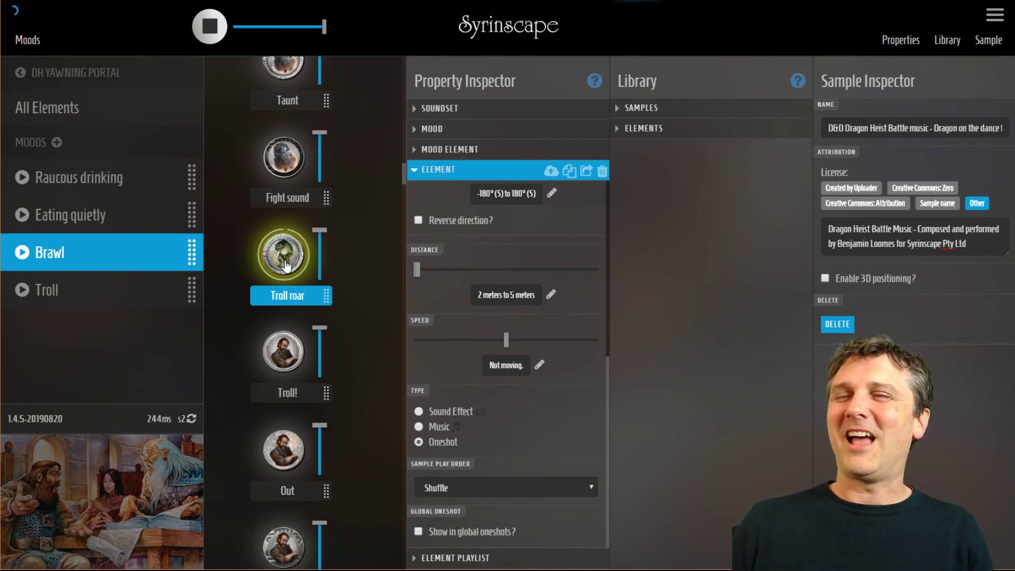
{"action": "scroll", "coordinate": [289, 288], "scroll_direction": "up", "scroll_amount": 2}
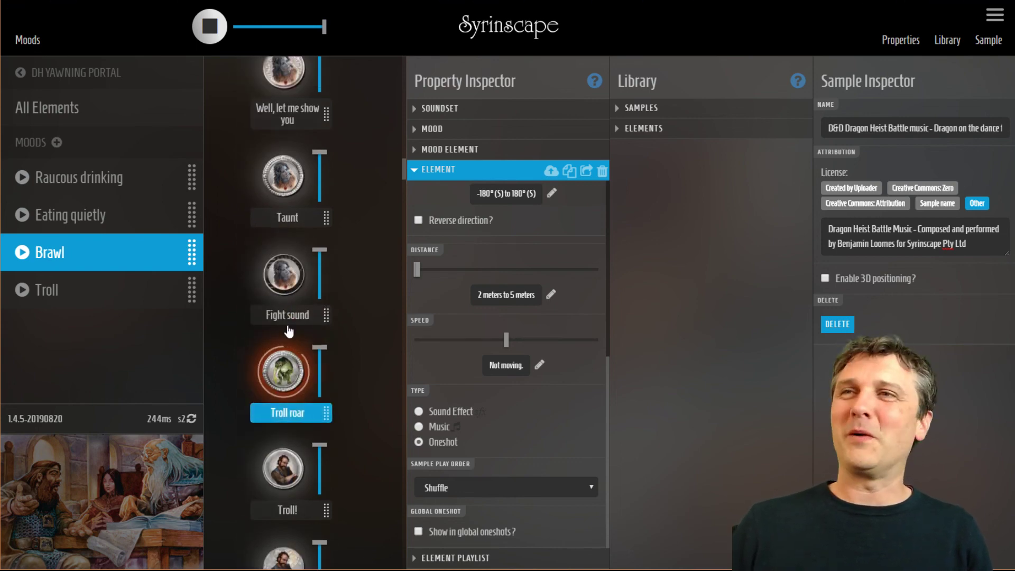
{"action": "scroll", "coordinate": [288, 328], "scroll_direction": "up", "scroll_amount": 5}
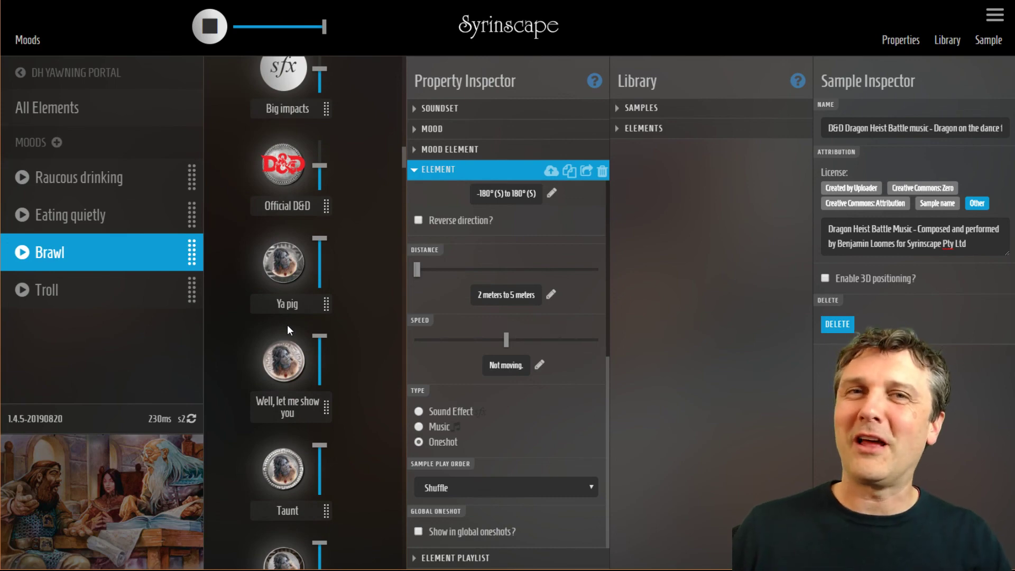